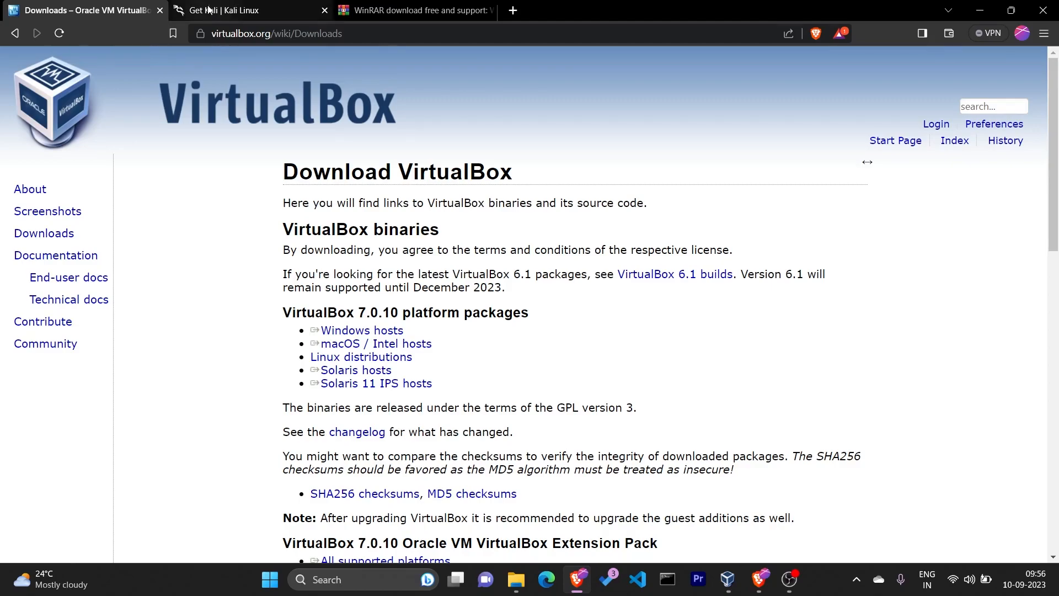
Review the download pages for the Kali pre-built VirtualBox image, WinRAR and VirtualBox
left_click(251, 7)
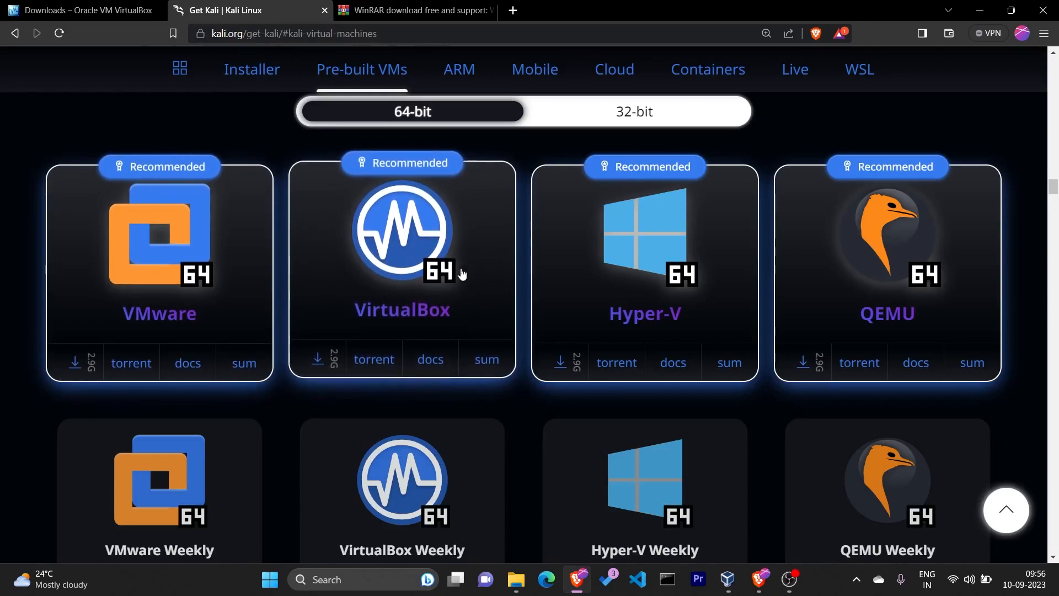
scroll(286, 201, "up", 5)
scroll(356, 220, "down", 5)
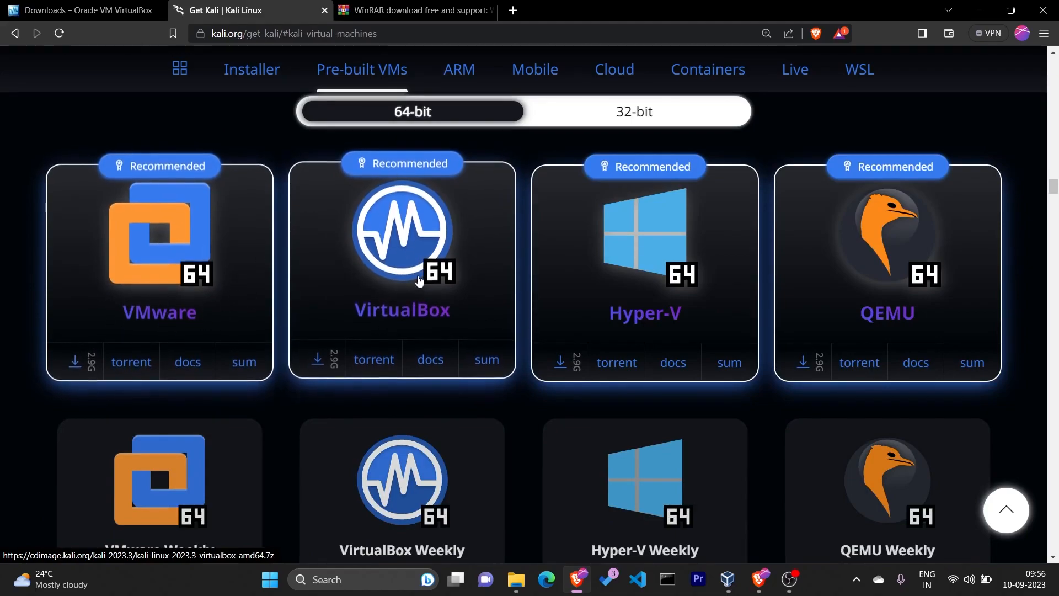
scroll(309, 373, "down", 1)
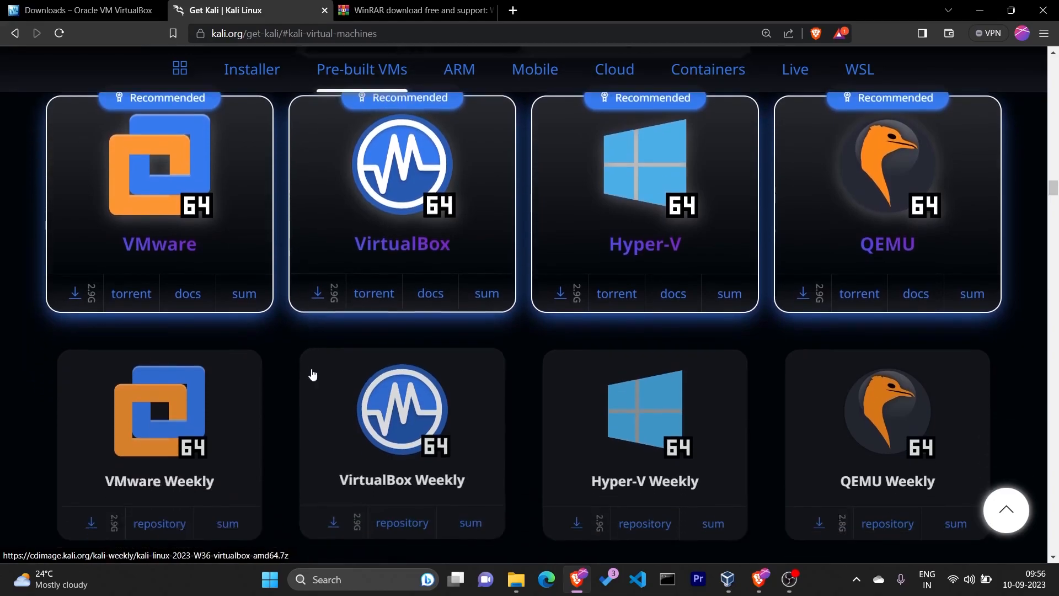
scroll(548, 409, "up", 3)
left_click(386, 10)
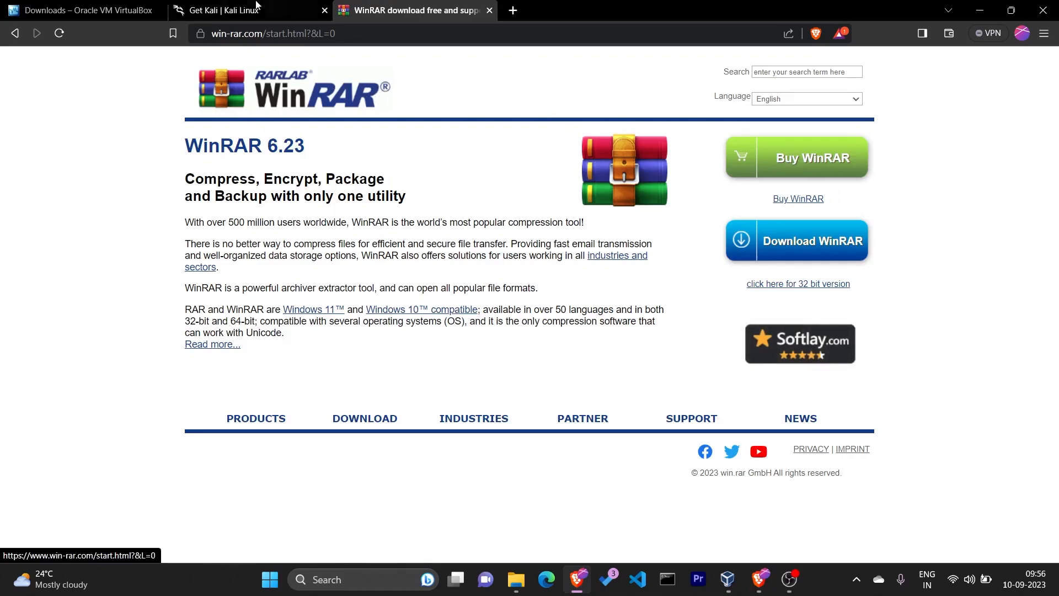
left_click(163, 12)
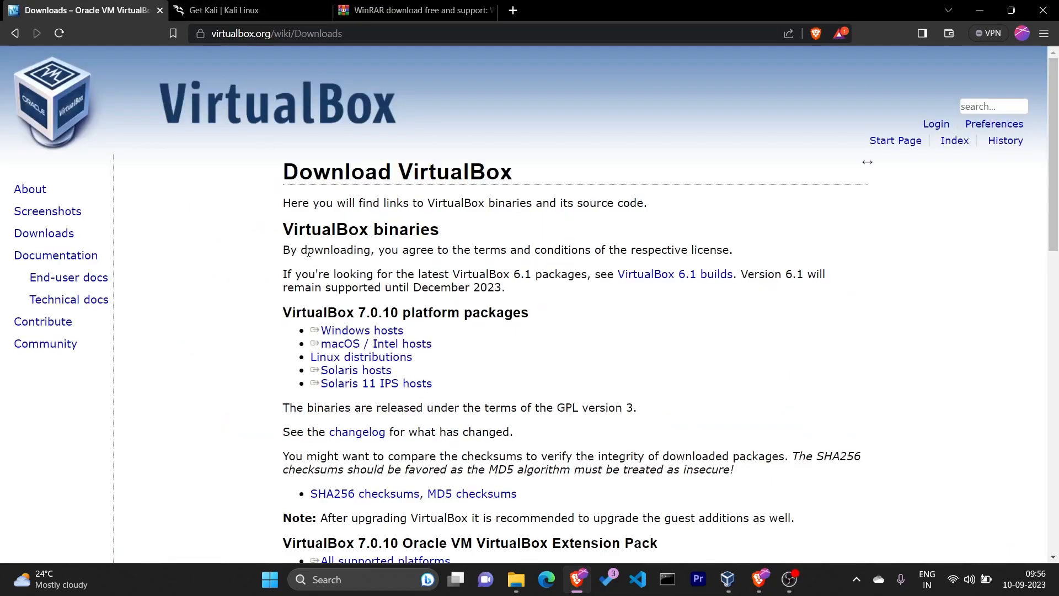
Switch to File Explorer and extract the kali-linux-2023.3-virtualbox-amd64 archive with WinRAR to the default destination folder in Documents
left_click(515, 579)
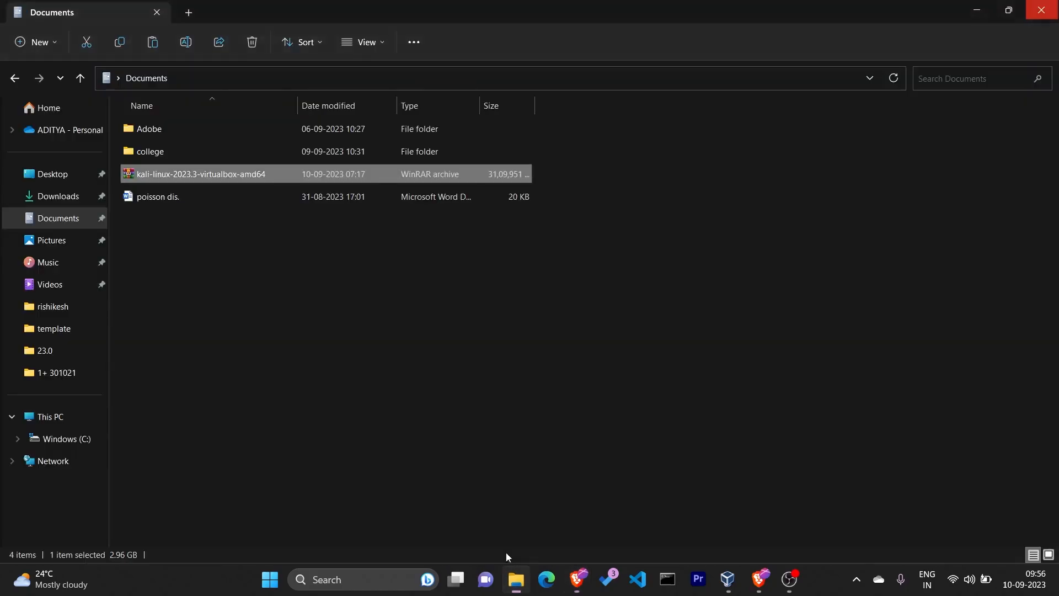
right_click(234, 178)
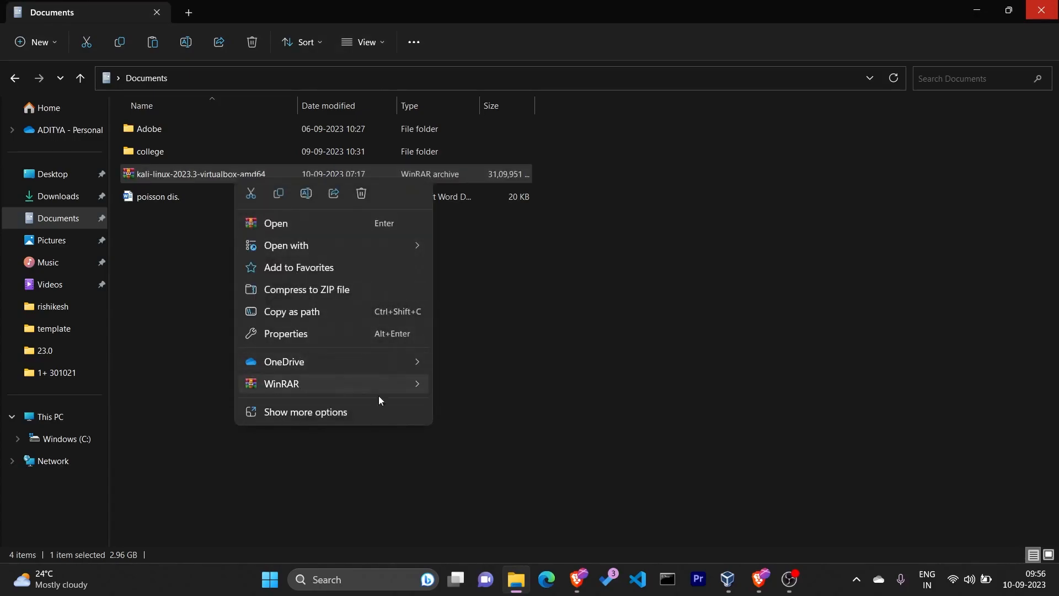
mouse_move(416, 391)
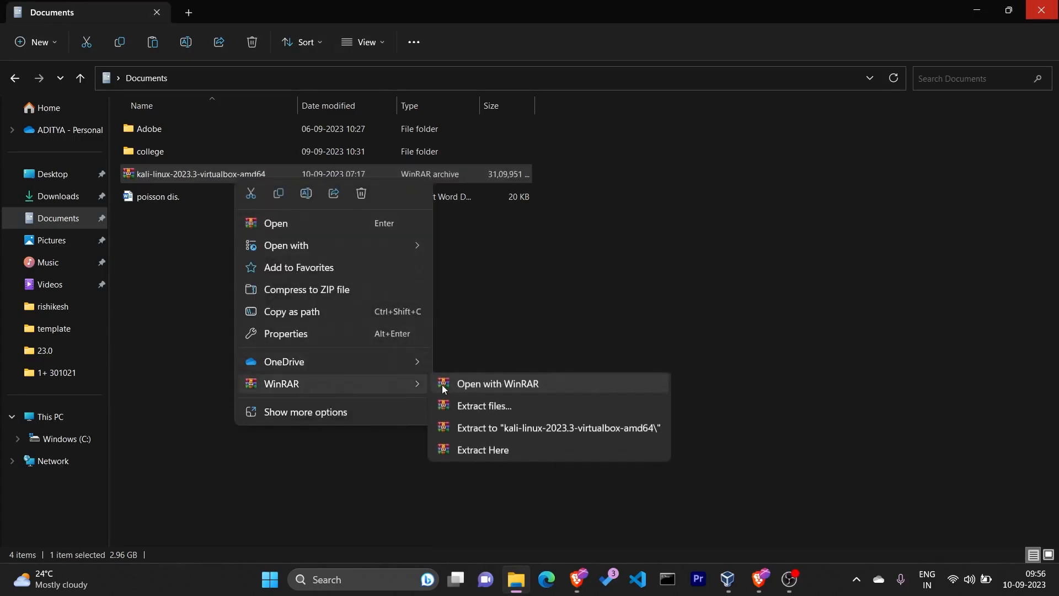
left_click(484, 411)
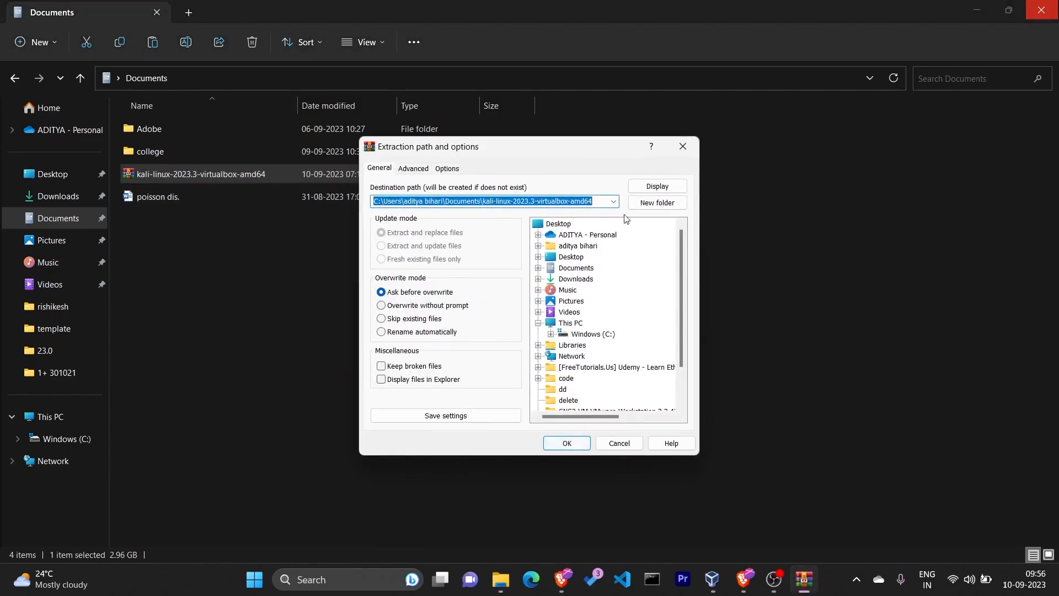
left_click(571, 442)
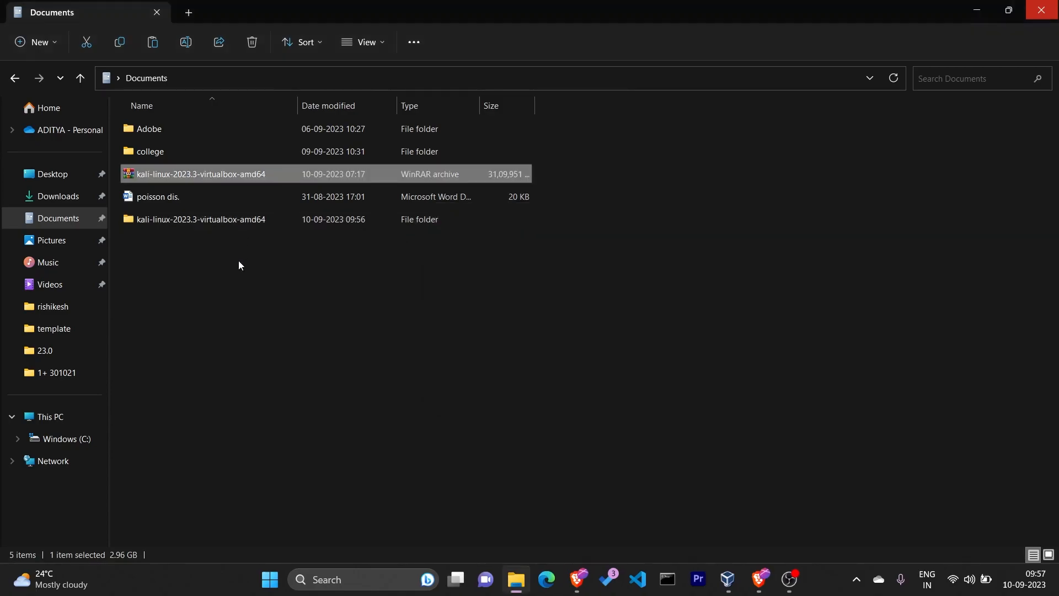
Examine the virtual machine and disk image files inside the nested kali-linux-2023.3-virtualbox-amd64 folders
double_click(207, 222)
double_click(177, 129)
left_click_drag(218, 250, 215, 118)
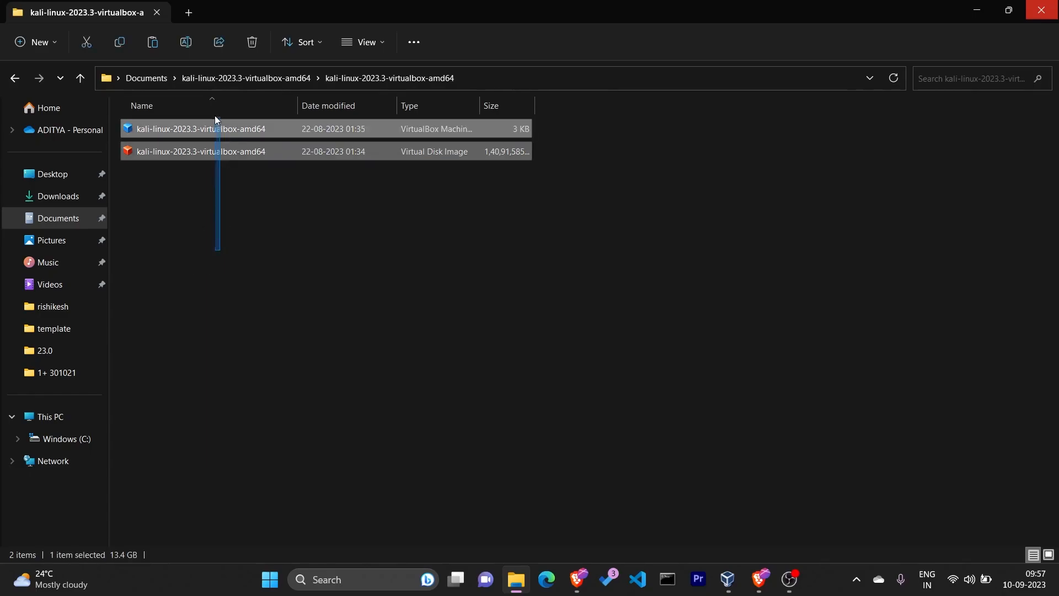
left_click(439, 127)
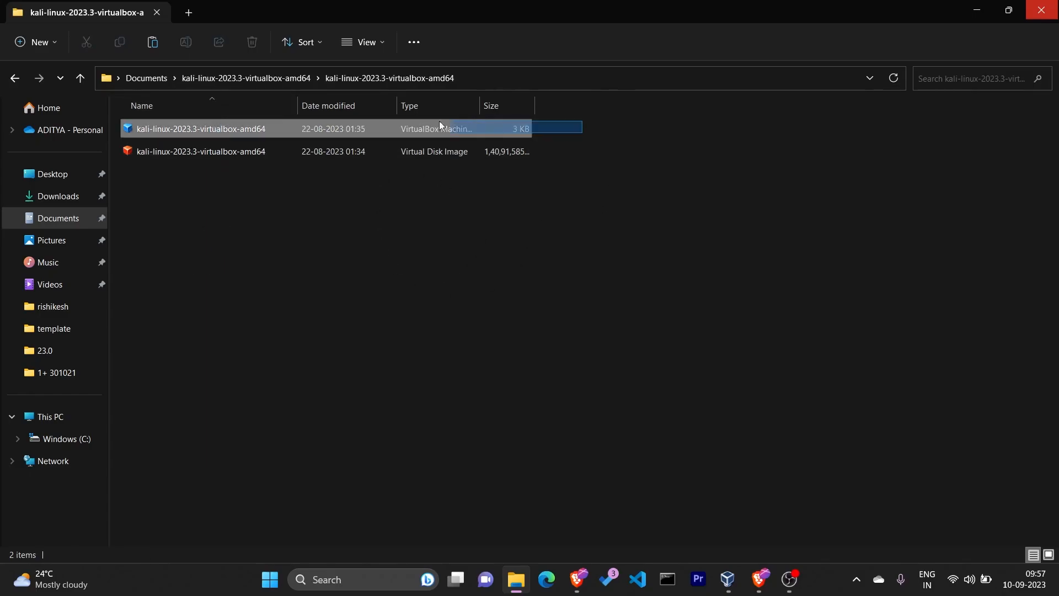
left_click(550, 224)
Switch to VirtualBox, start adding an existing machine and browse to the inner kali-linux-2023.3-virtualbox-amd64 folder in Documents
left_click(728, 579)
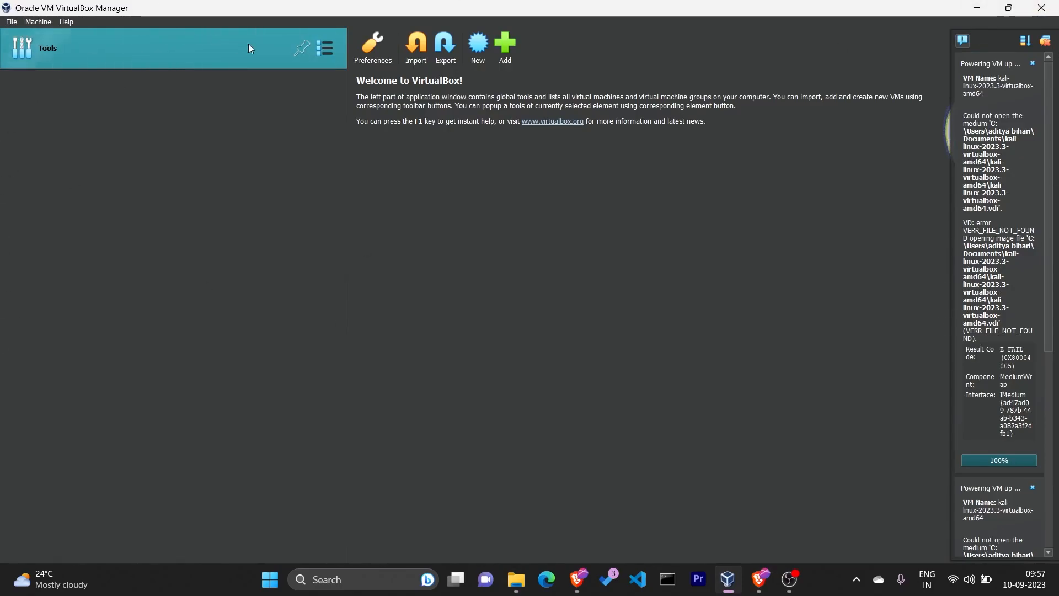
left_click(505, 44)
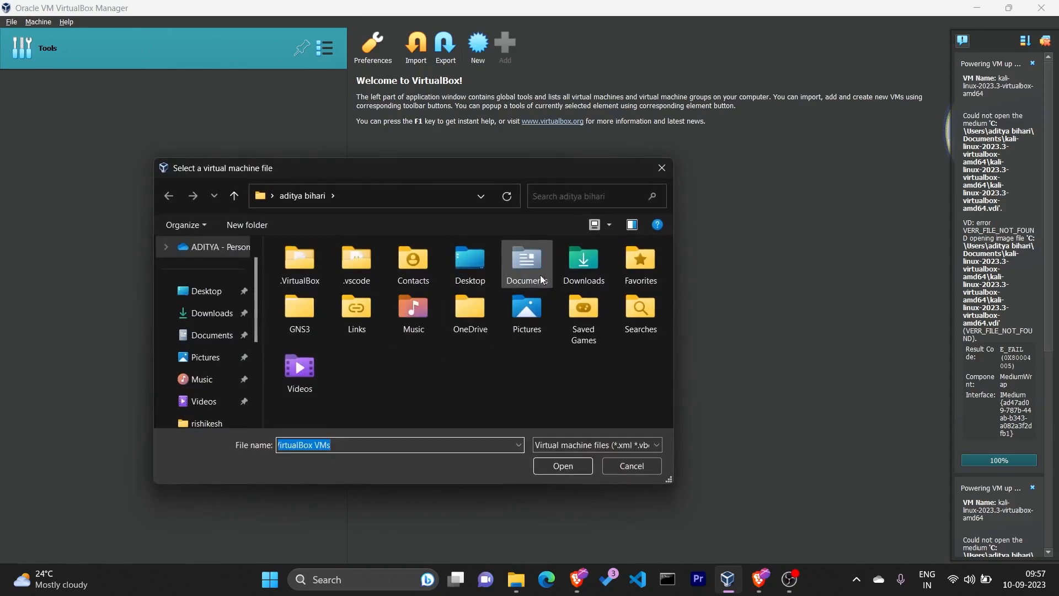
double_click(522, 275)
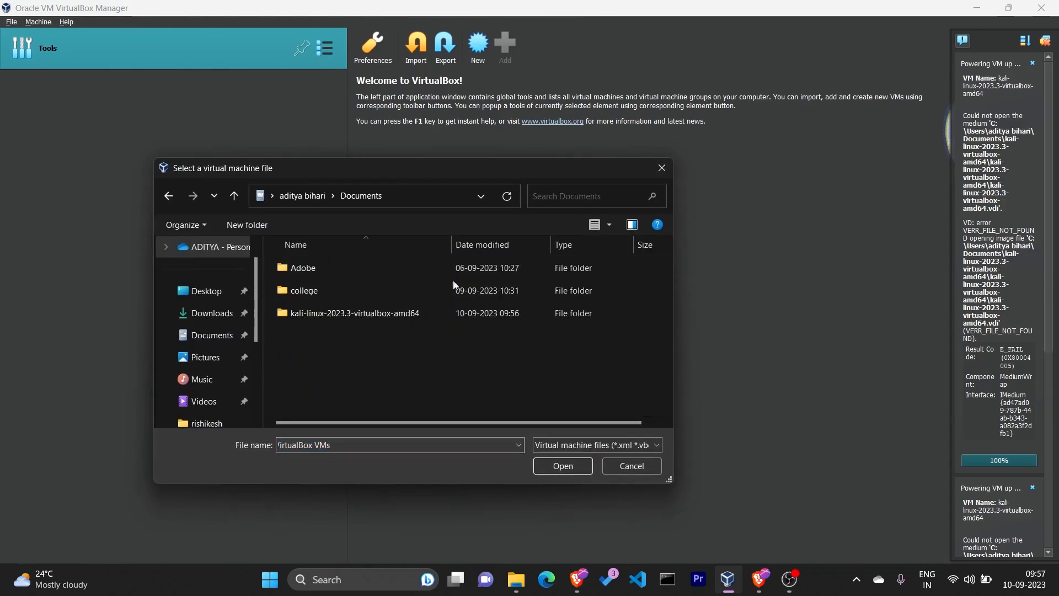
double_click(327, 319)
double_click(325, 273)
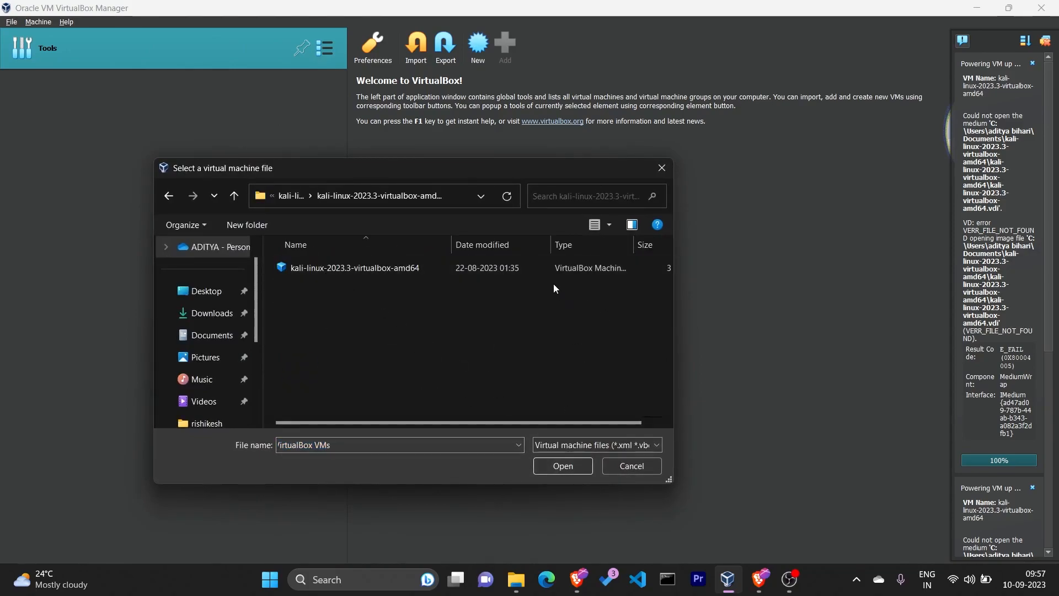
left_click(587, 447)
left_click(596, 461)
left_click(562, 466)
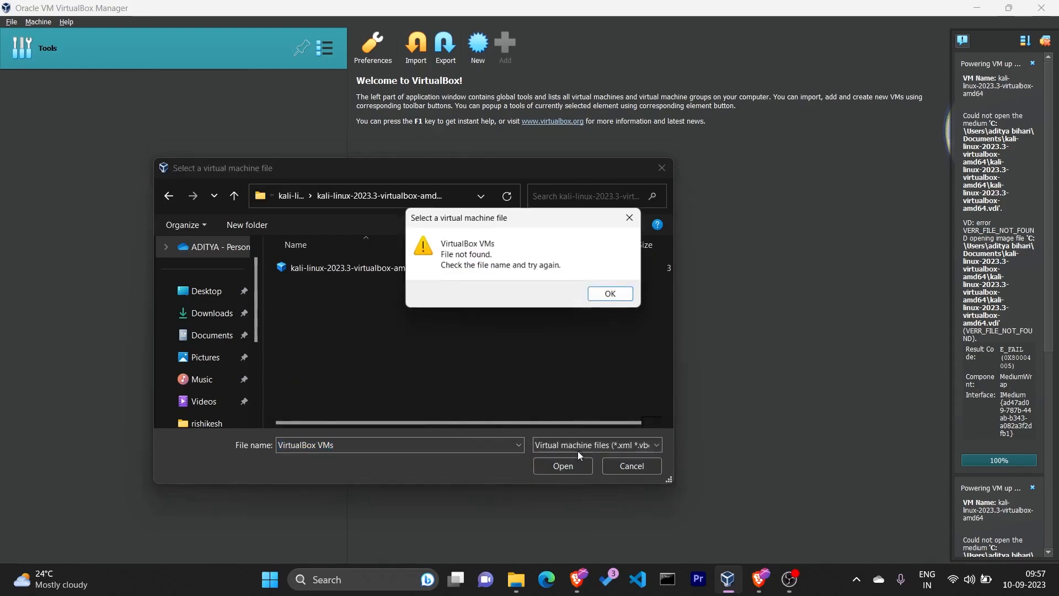
left_click(607, 296)
Add the kali-linux-2023.3-virtualbox-amd64 machine file to VirtualBox
left_click(468, 268)
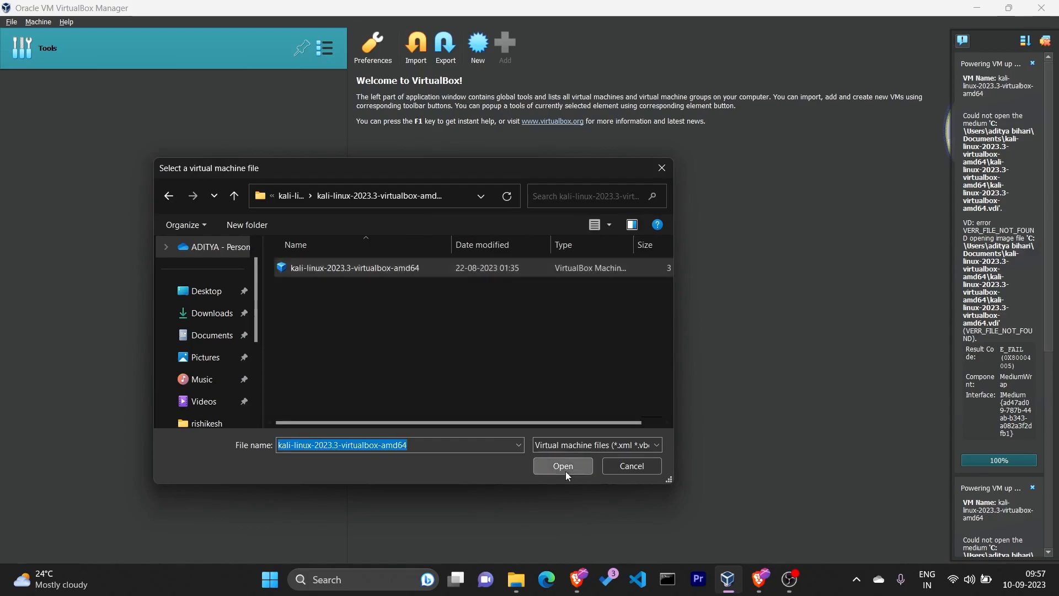
left_click(566, 472)
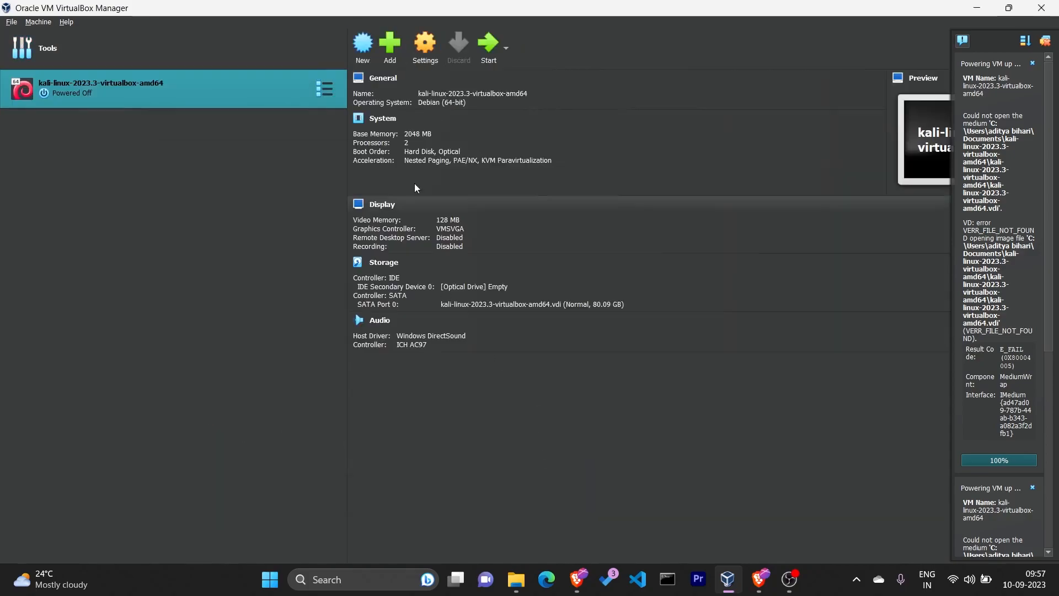
Start the kali-linux-2023.3-virtualbox-amd64 virtual machine and maximize its window
left_click(488, 56)
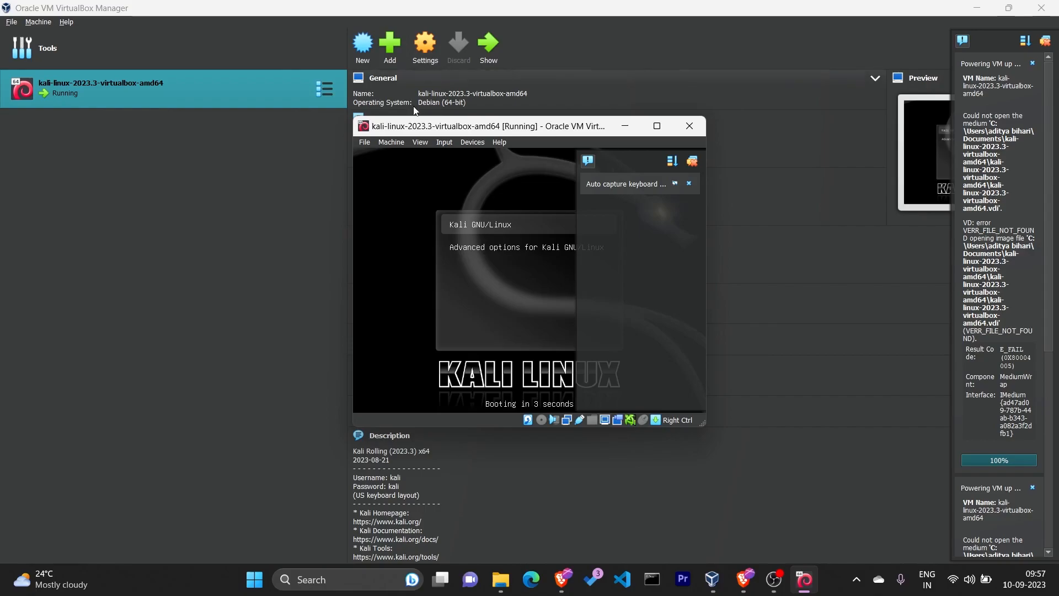
left_click_drag(495, 136, 425, 157)
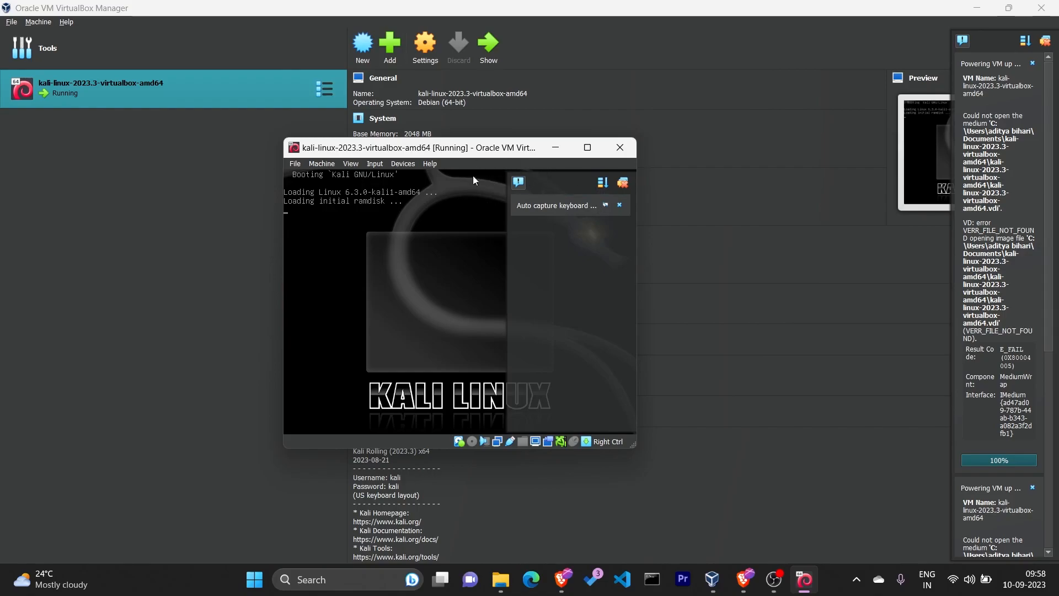
double_click(446, 155)
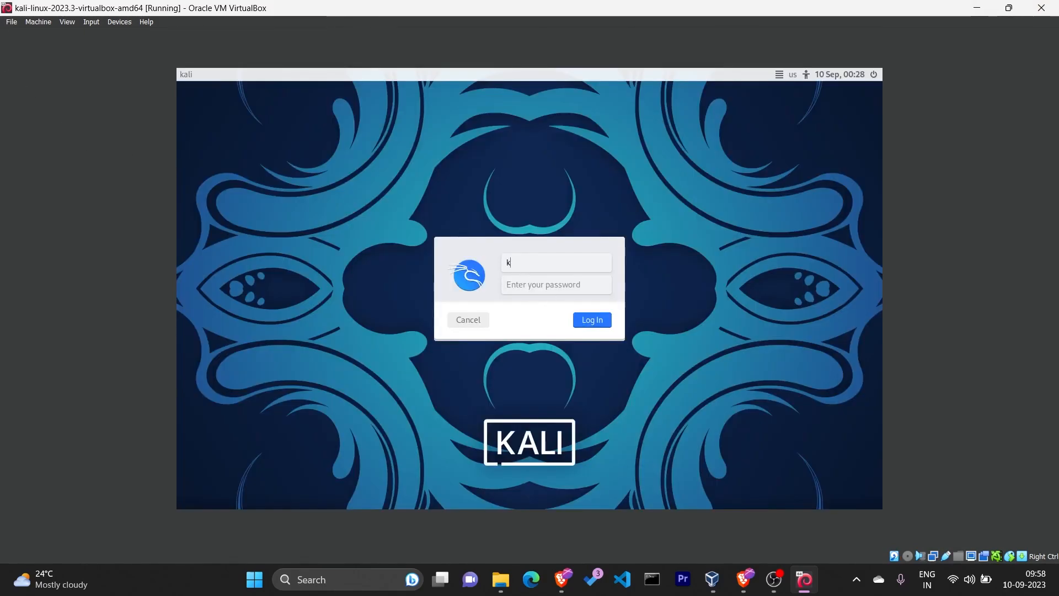
Log in to the virtual machine with the username kali and the account password
type("i")
key("Tab")
type("ka")
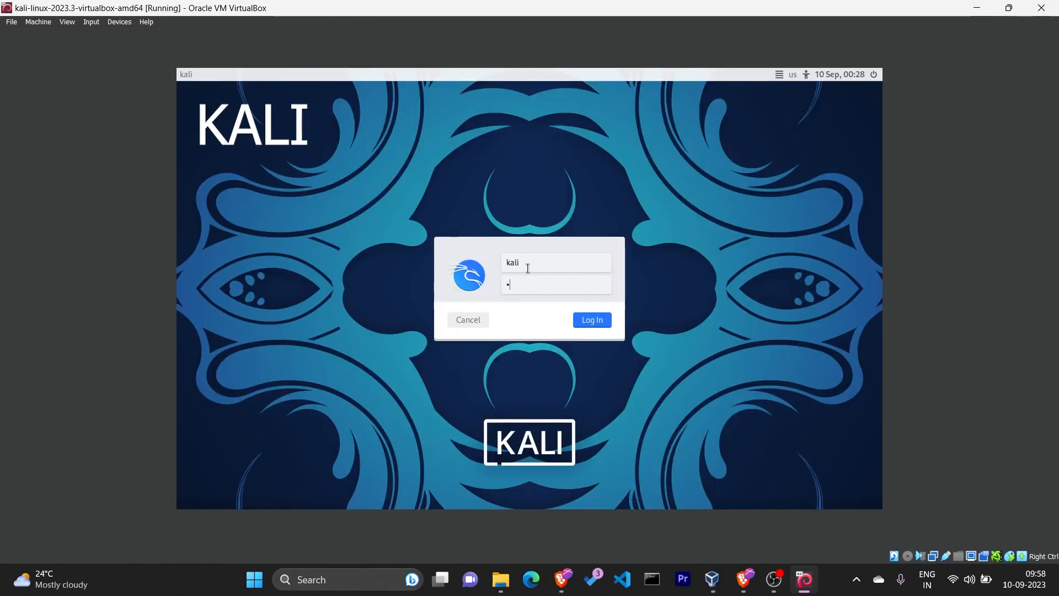
type("li")
key("Return")
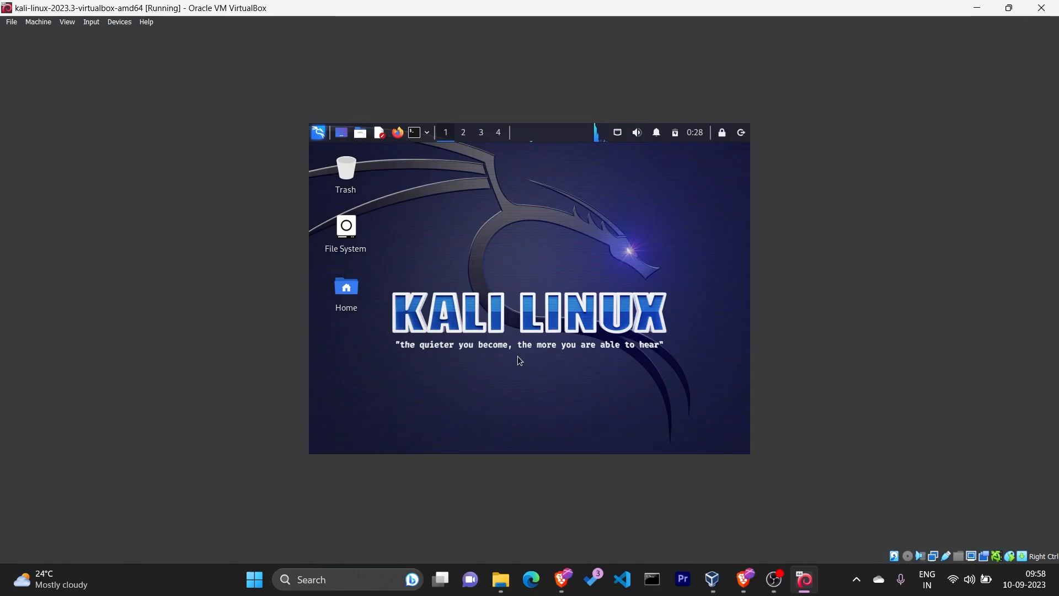
Examine the tool categories in the Kali applications menu, from Information Gathering to Social Engineering Tools
left_click(320, 135)
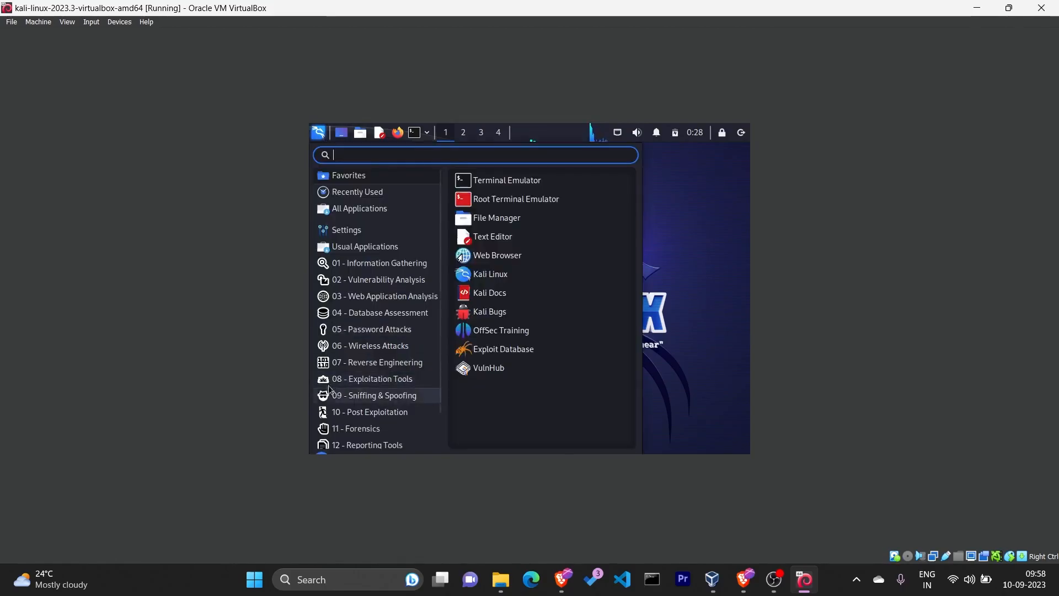
scroll(375, 276, "down", 2)
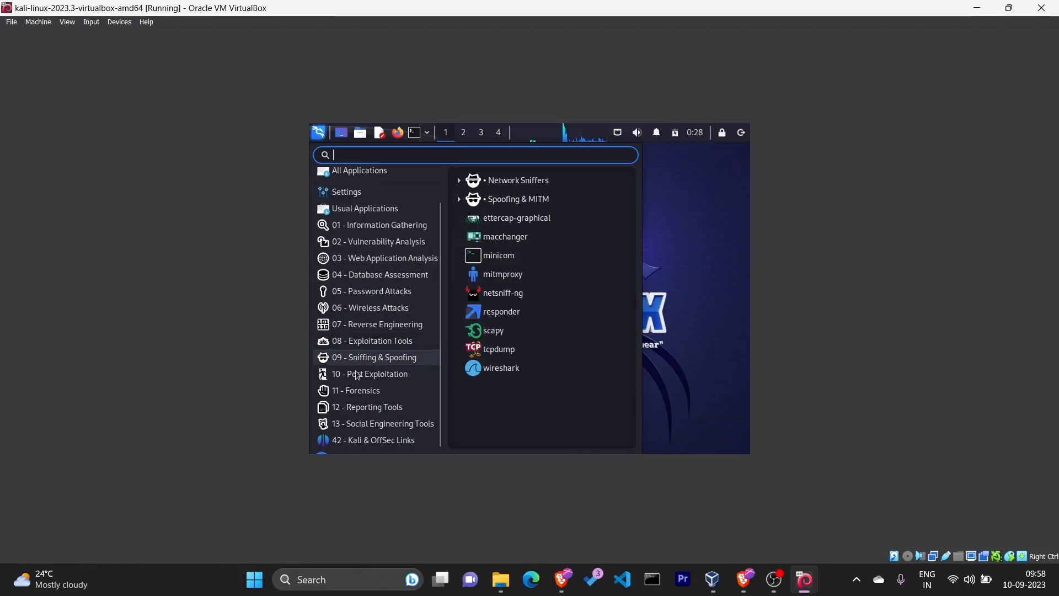
scroll(389, 194, "up", 2)
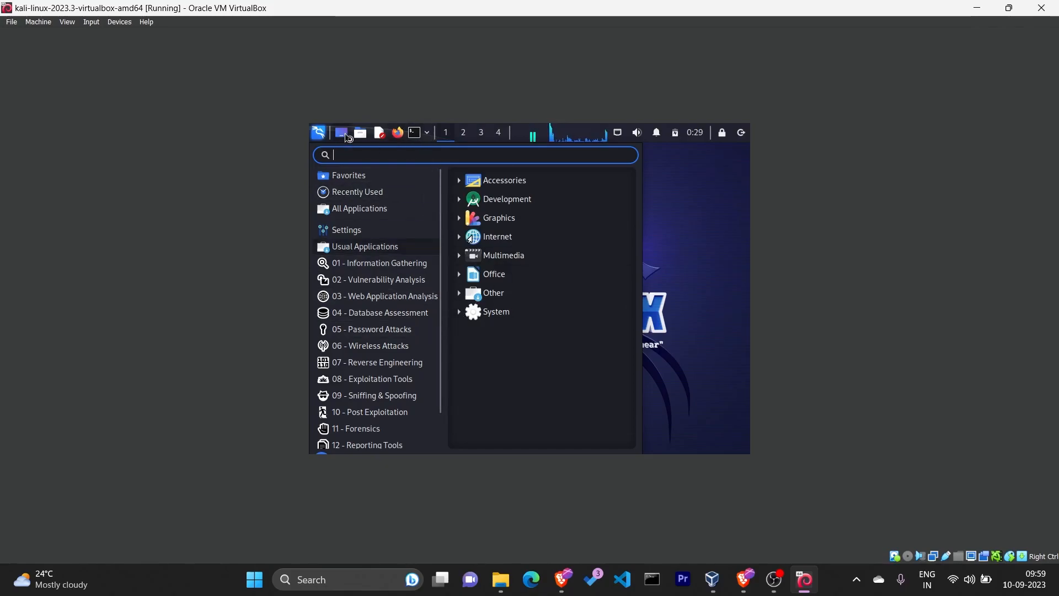
View the web browser's Kali home page and the home folder shortcuts, and minimize the browser
left_click(345, 138)
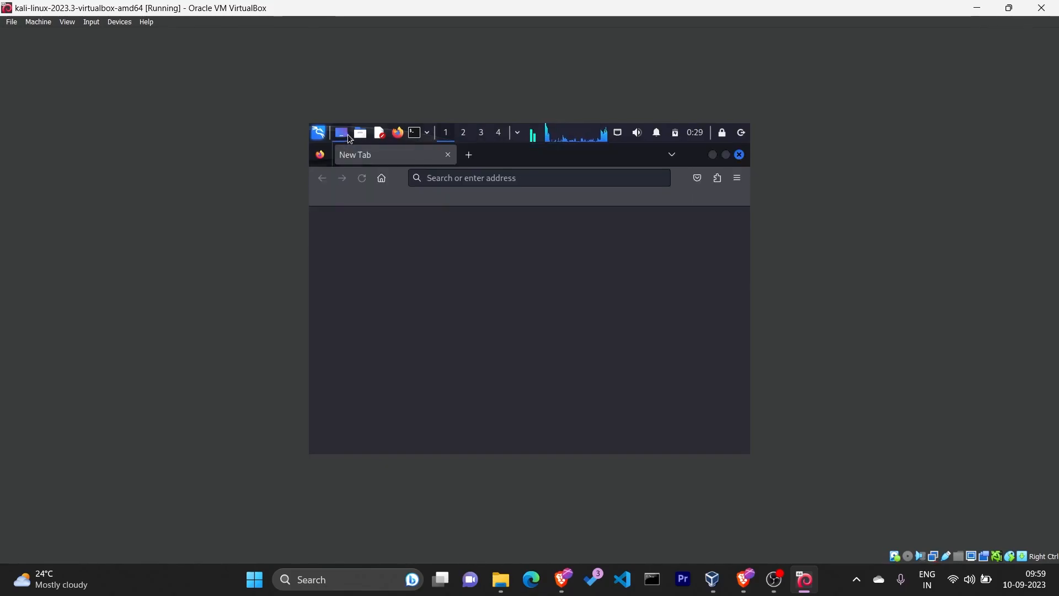
left_click(359, 138)
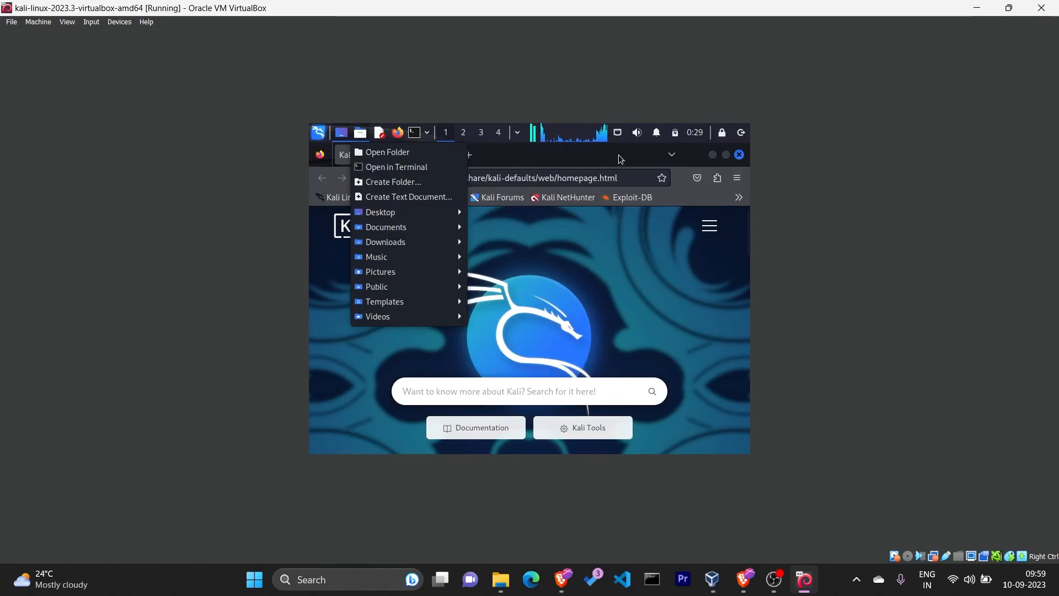
left_click(709, 157)
left_click(712, 157)
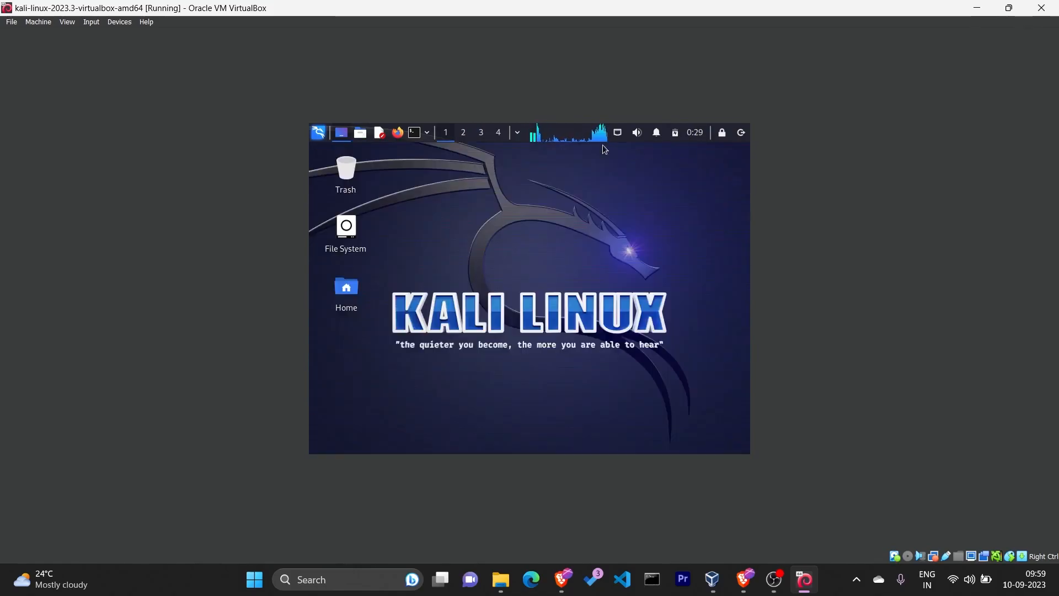
View and close the Task Manager, and look at the alternative terminals offered by the terminal launcher
left_click(603, 138)
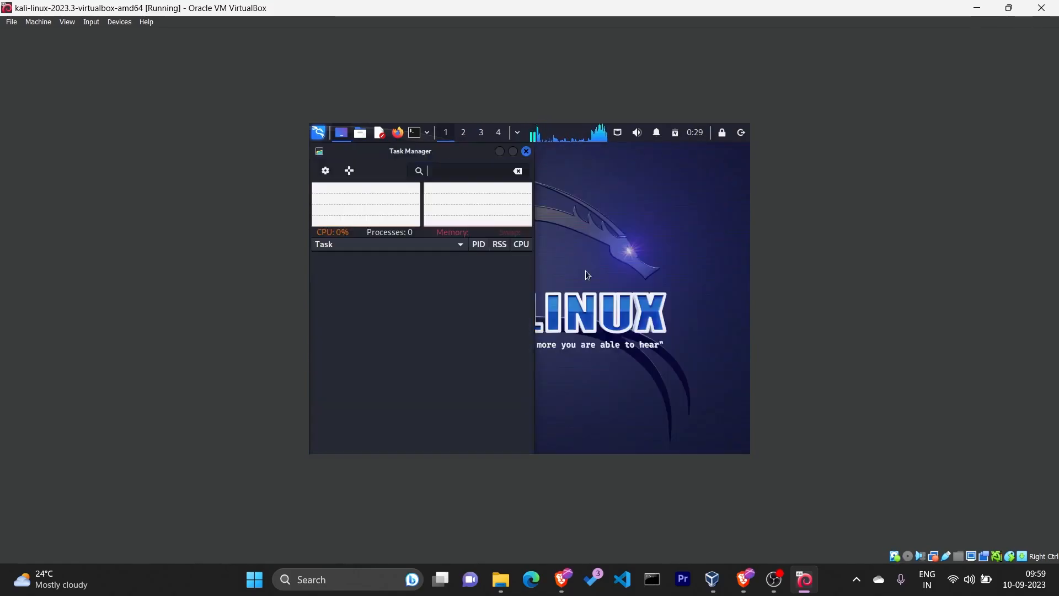
left_click(526, 152)
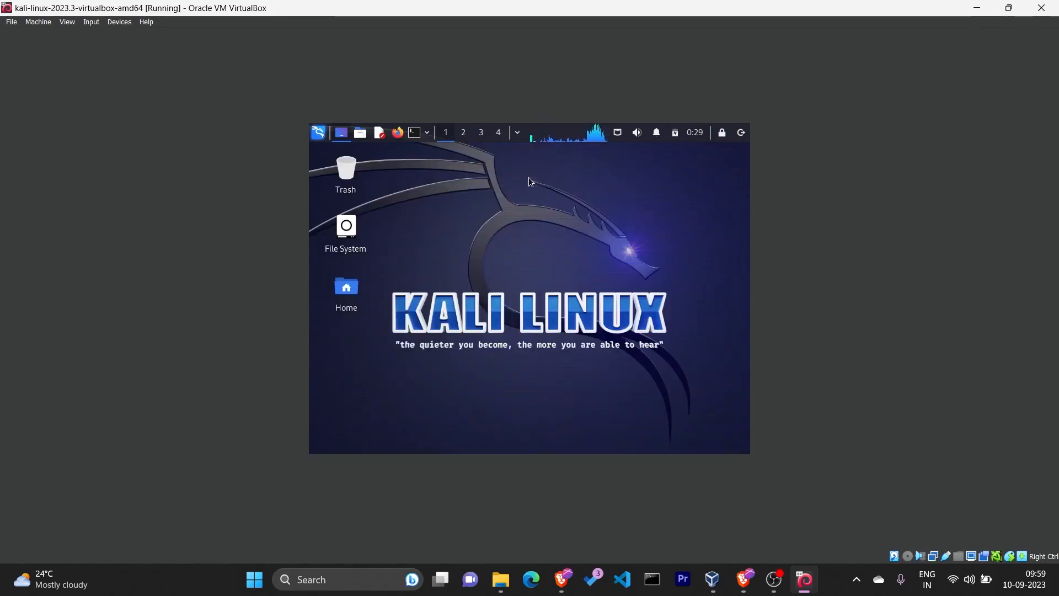
left_click(427, 132)
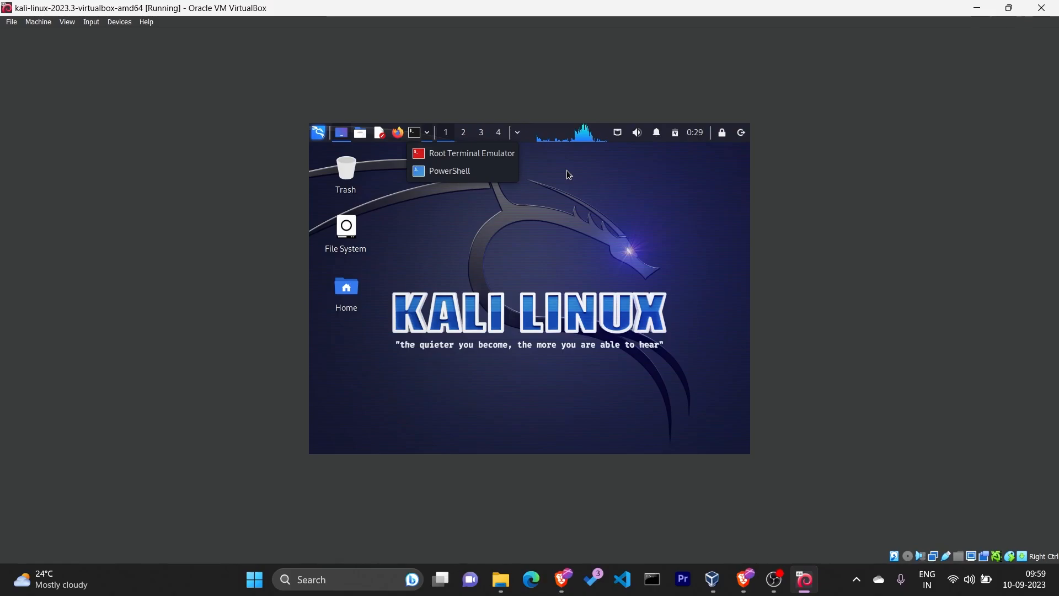
left_click(524, 242)
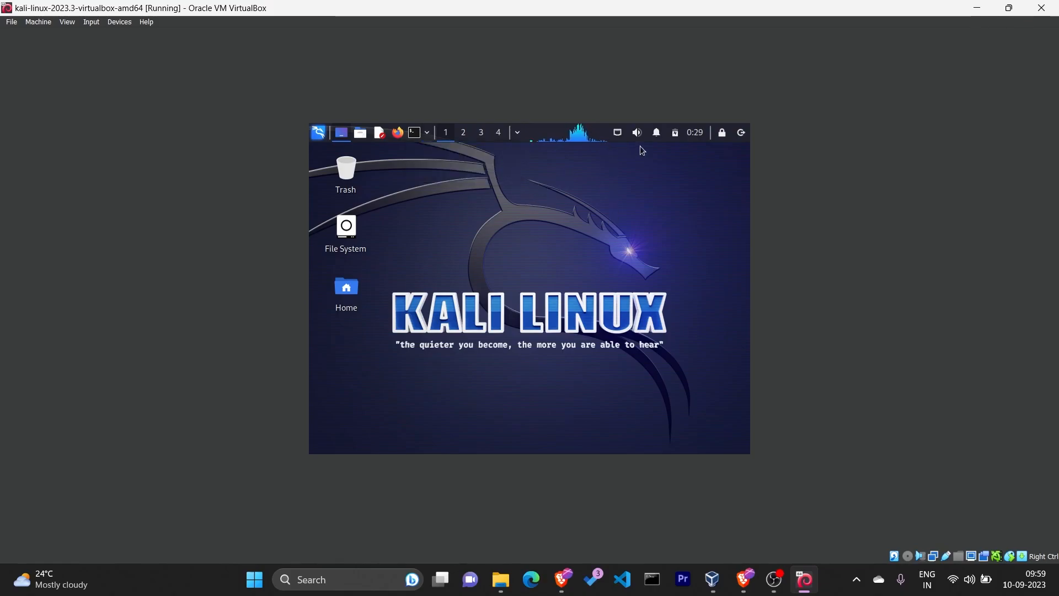